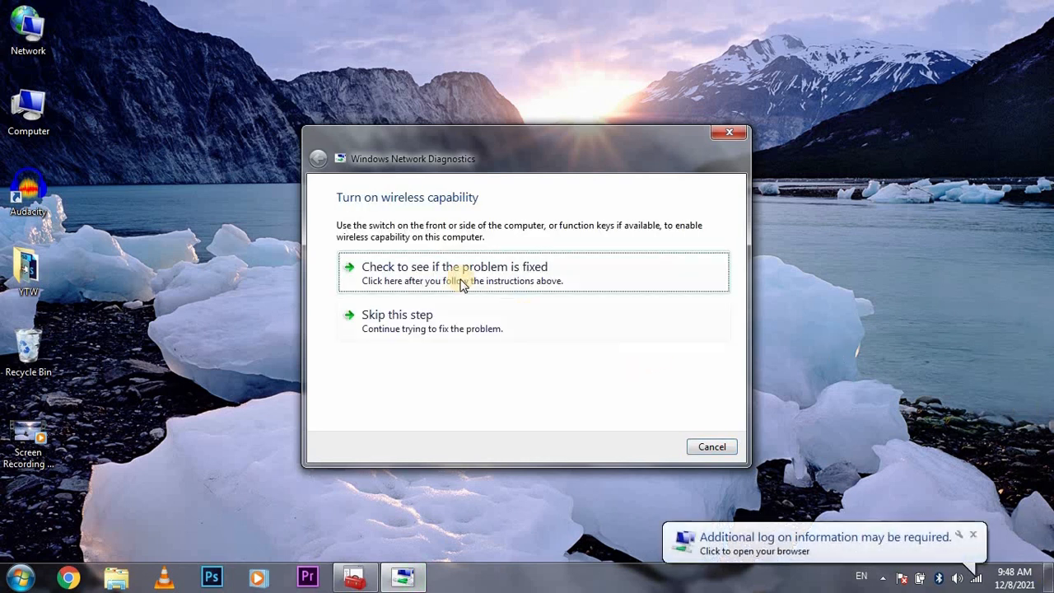
Rerun the troubleshooter check so it recommends turning on wireless capability.
{"action": "left_click", "coordinate": [524, 278]}
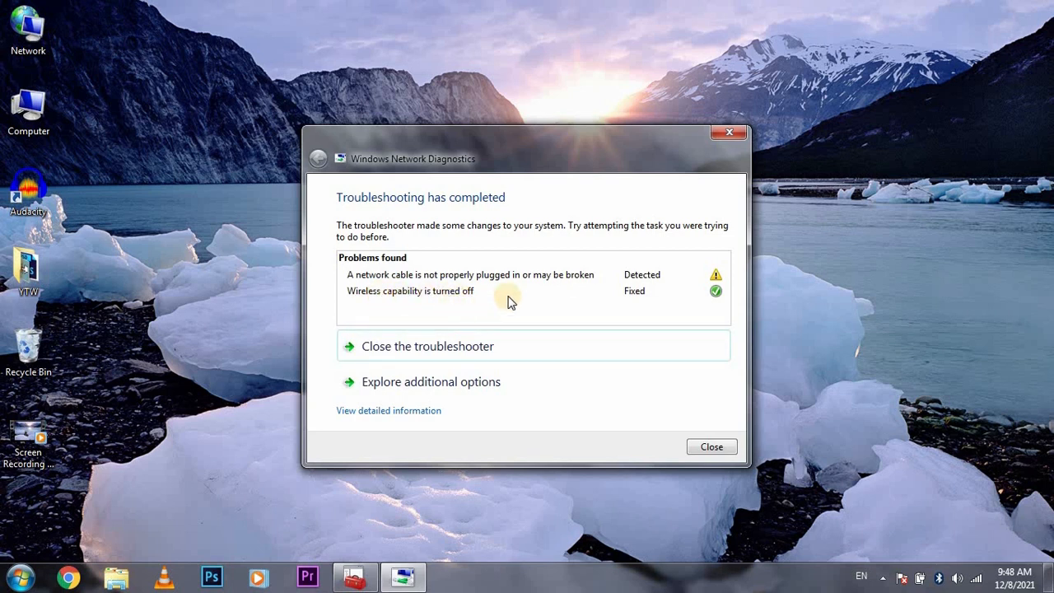
Close the troubleshooter and search the Start menu for 'device' to highlight Device Manager.
{"action": "left_click", "coordinate": [713, 449]}
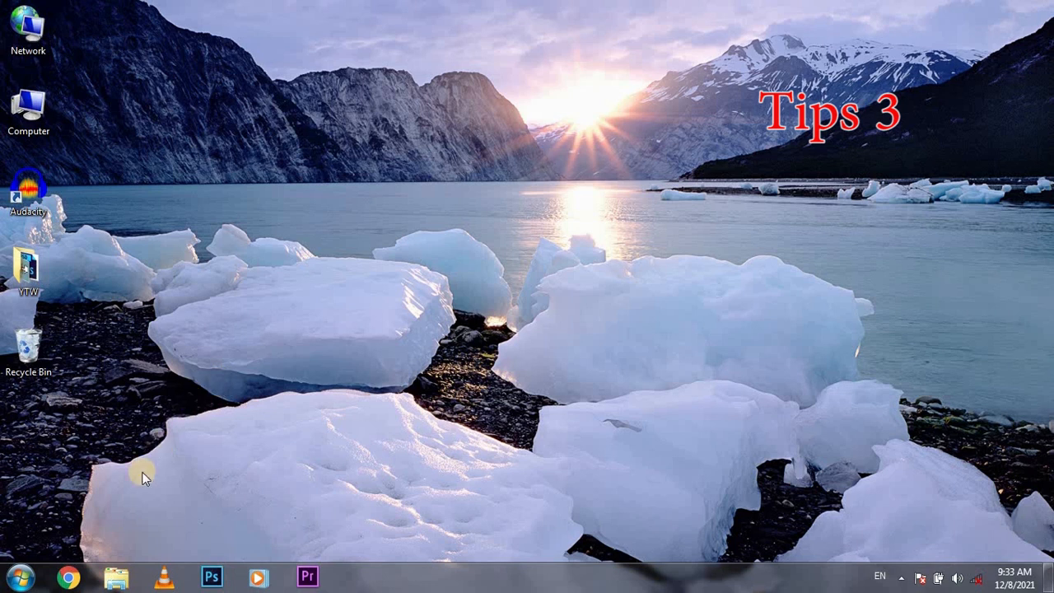
{"action": "left_click", "coordinate": [20, 578]}
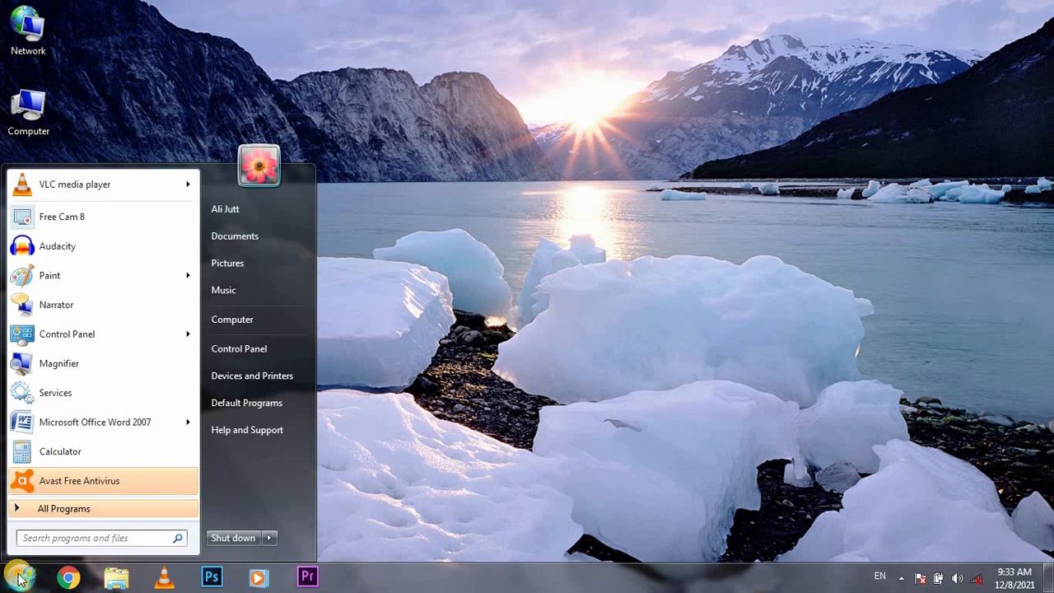
{"action": "key", "text": "super+plus"}
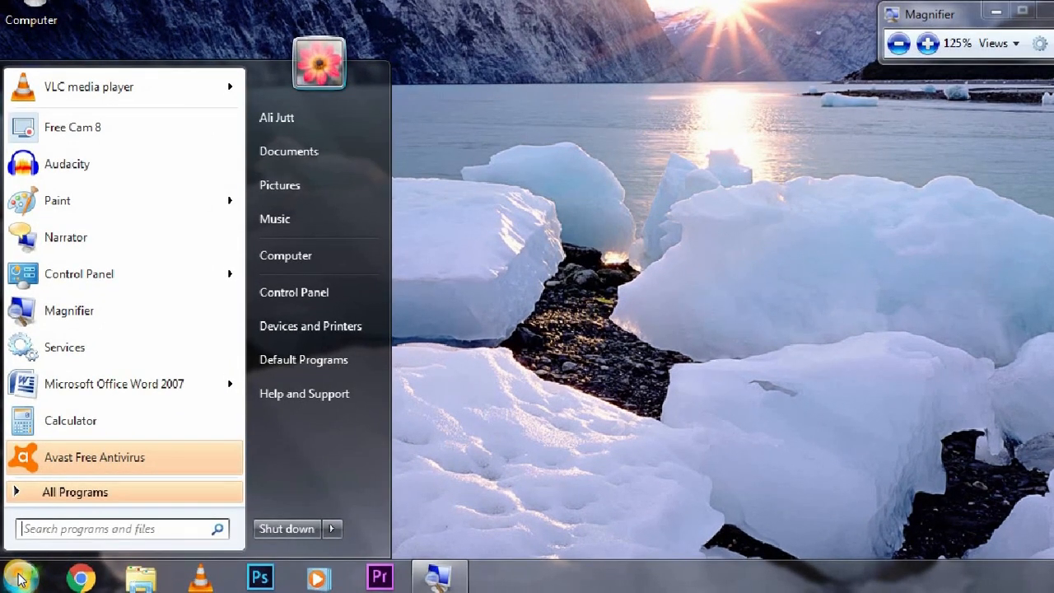
{"action": "type", "text": "de"}
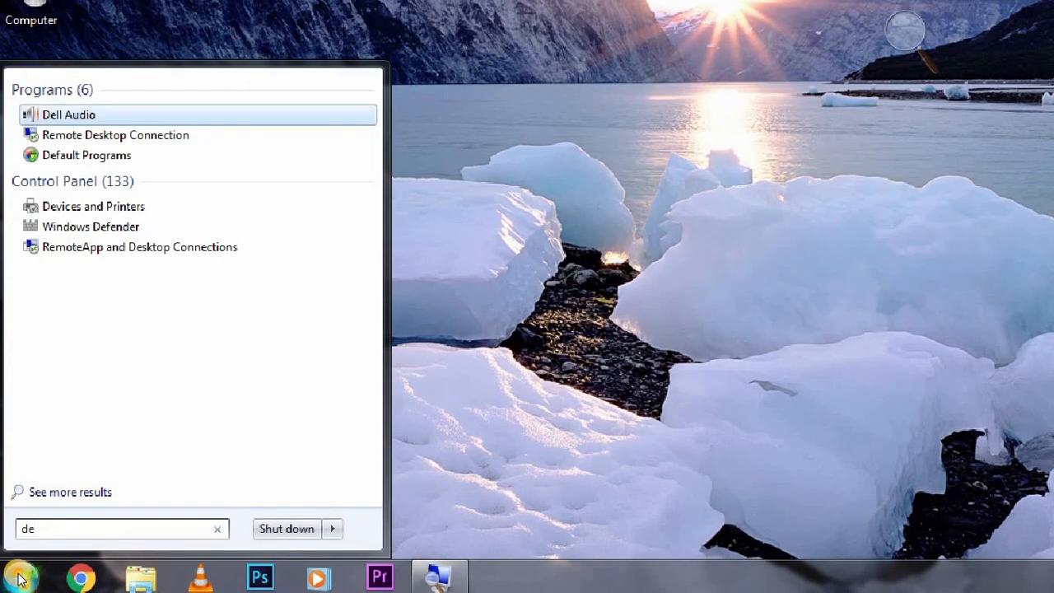
{"action": "type", "text": "vice"}
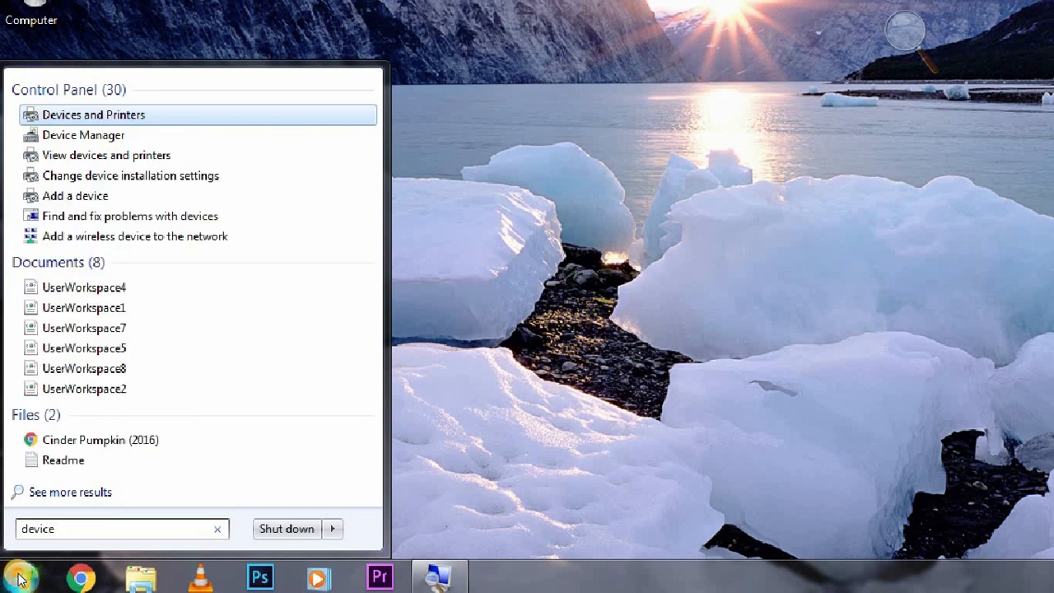
{"action": "key", "text": "Down"}
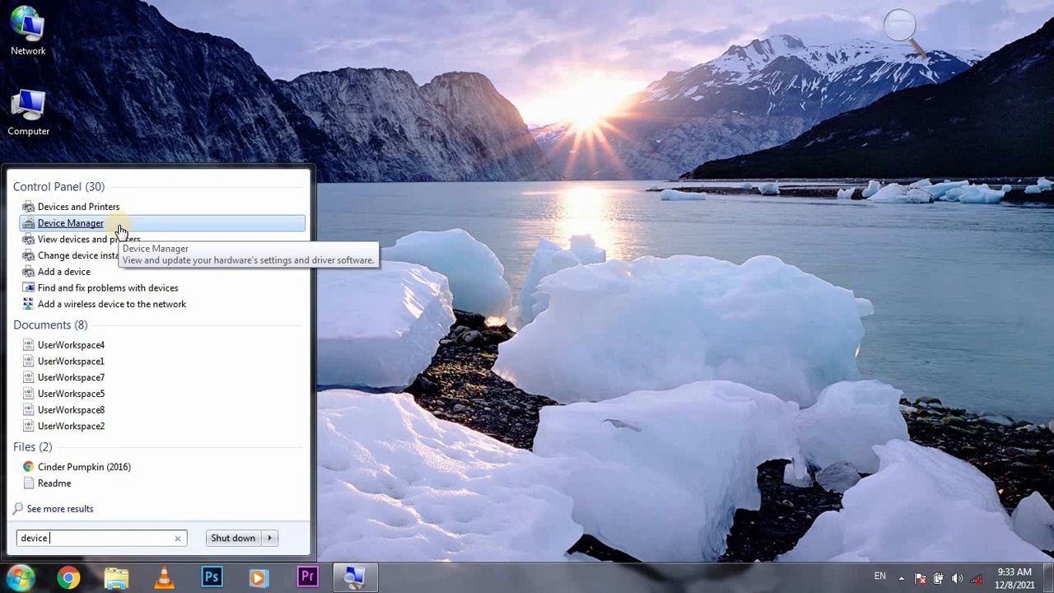
Open Device Manager maximized and expand Network adapters to the Intel Centrino Wireless-N 1030.
{"action": "left_click", "coordinate": [190, 225]}
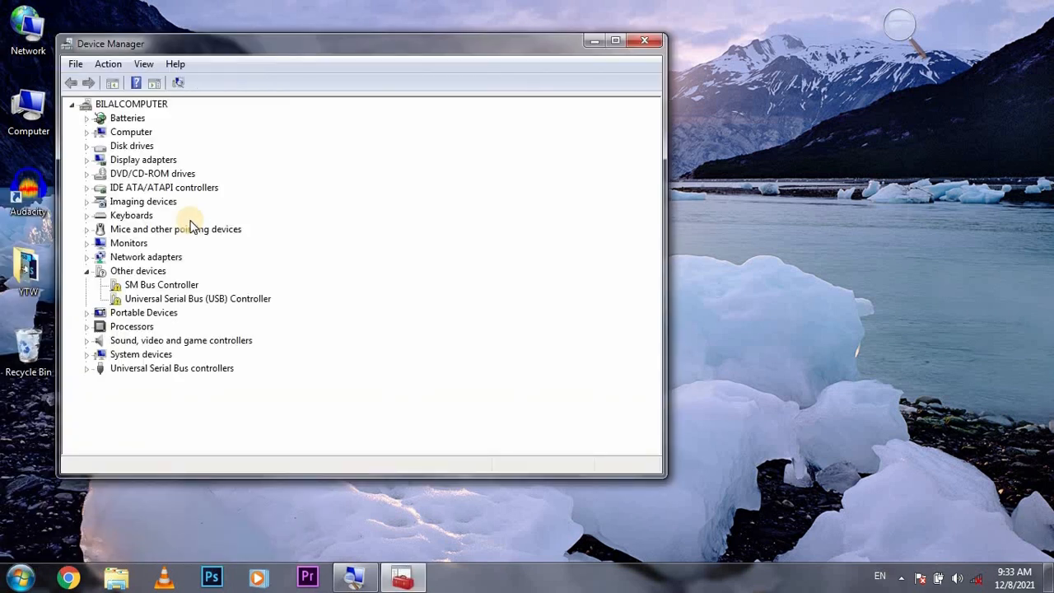
{"action": "left_click", "coordinate": [614, 40]}
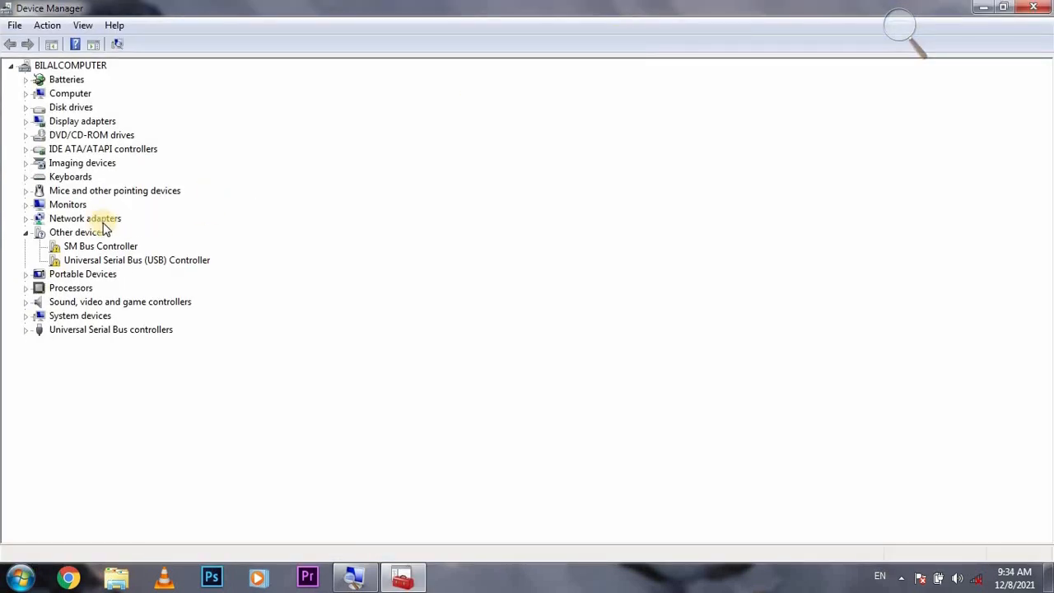
{"action": "left_click", "coordinate": [86, 219]}
{"action": "left_click", "coordinate": [25, 218]}
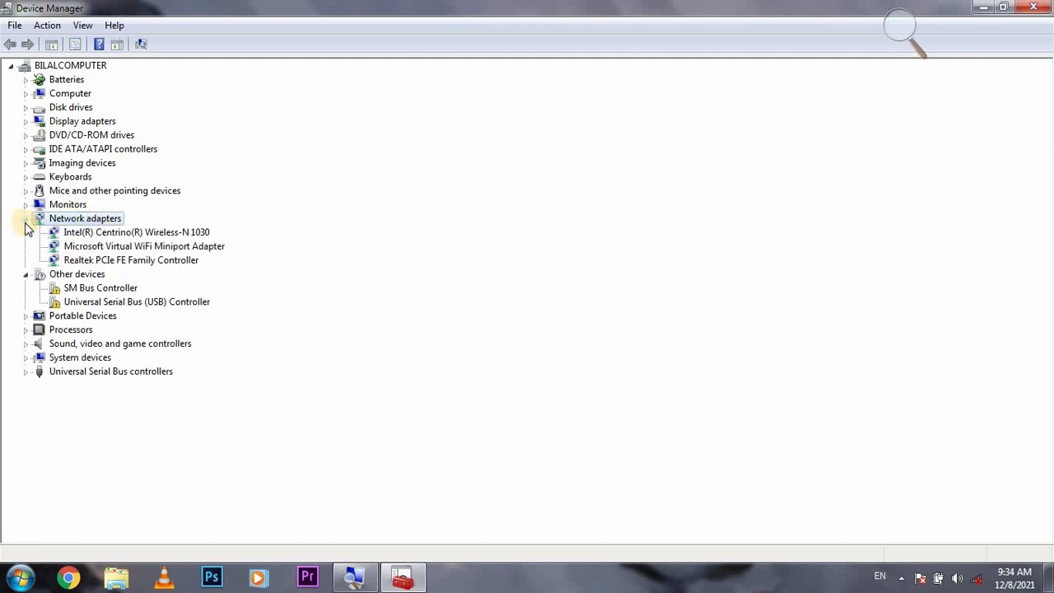
{"action": "left_click", "coordinate": [136, 234]}
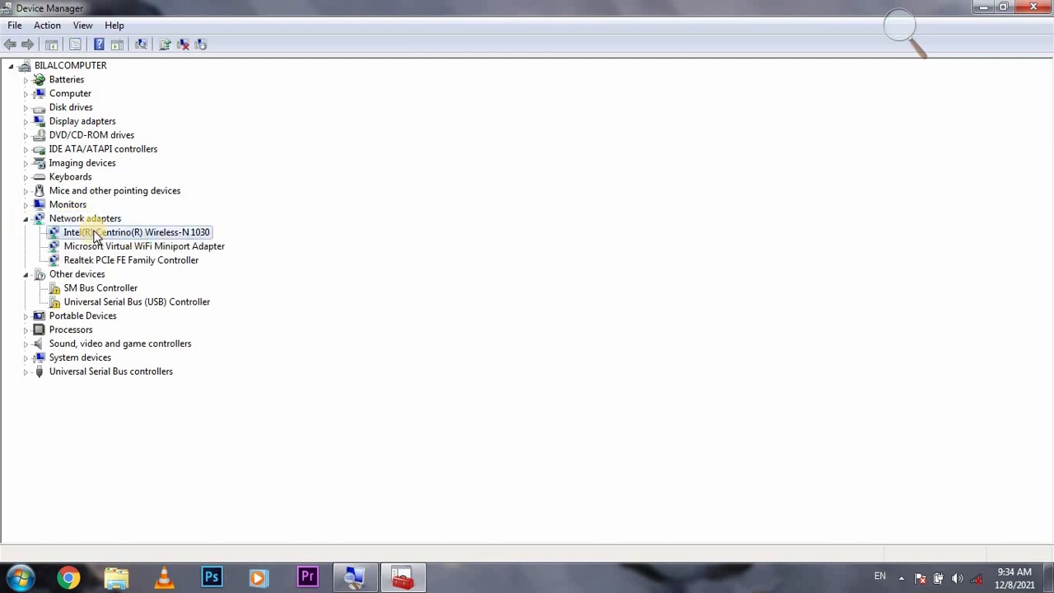
{"action": "right_click", "coordinate": [96, 235]}
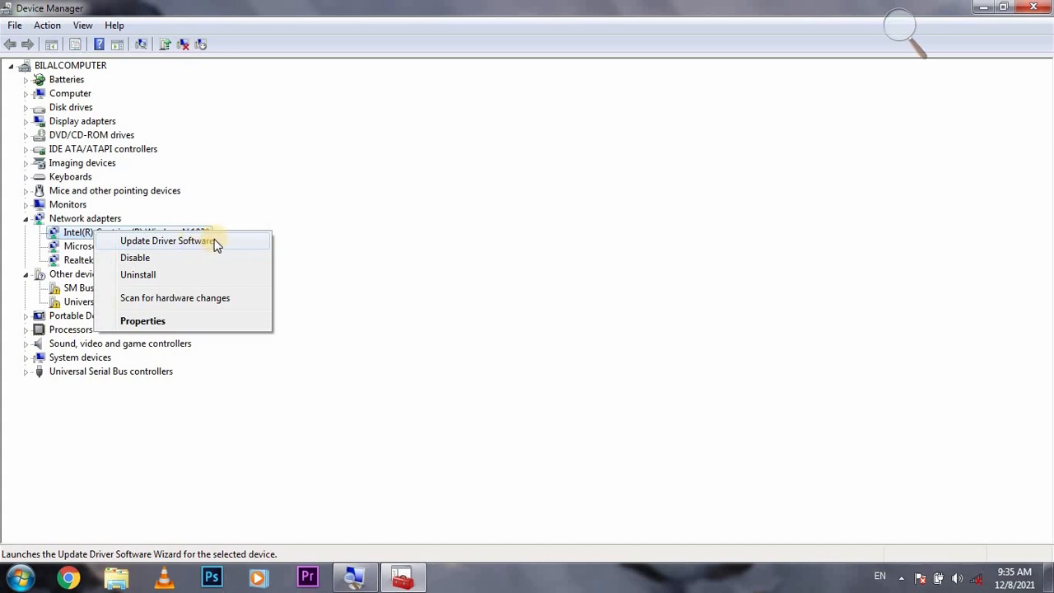
Search this computer for Intel wireless driver updates, finding the best driver already installed.
{"action": "left_click", "coordinate": [216, 245]}
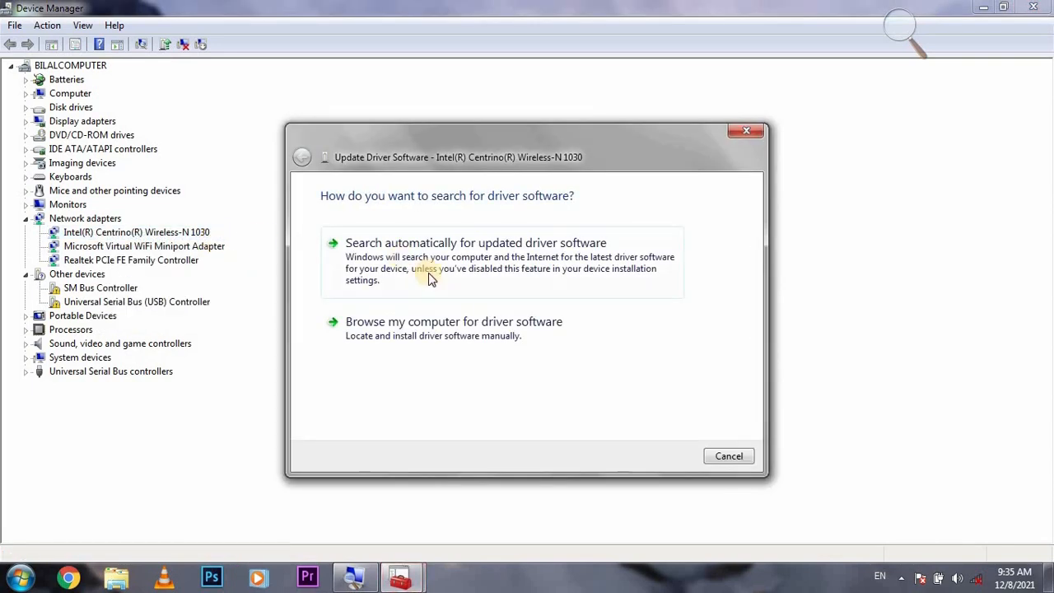
{"action": "left_click_drag", "start_coordinate": [645, 141], "coordinate": [643, 73]}
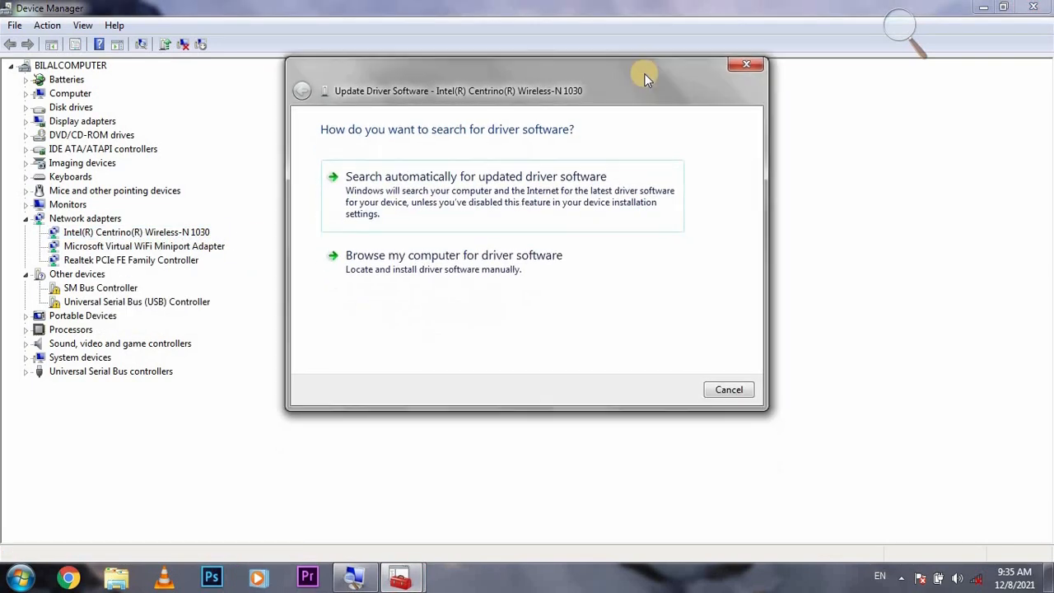
{"action": "left_click", "coordinate": [520, 274]}
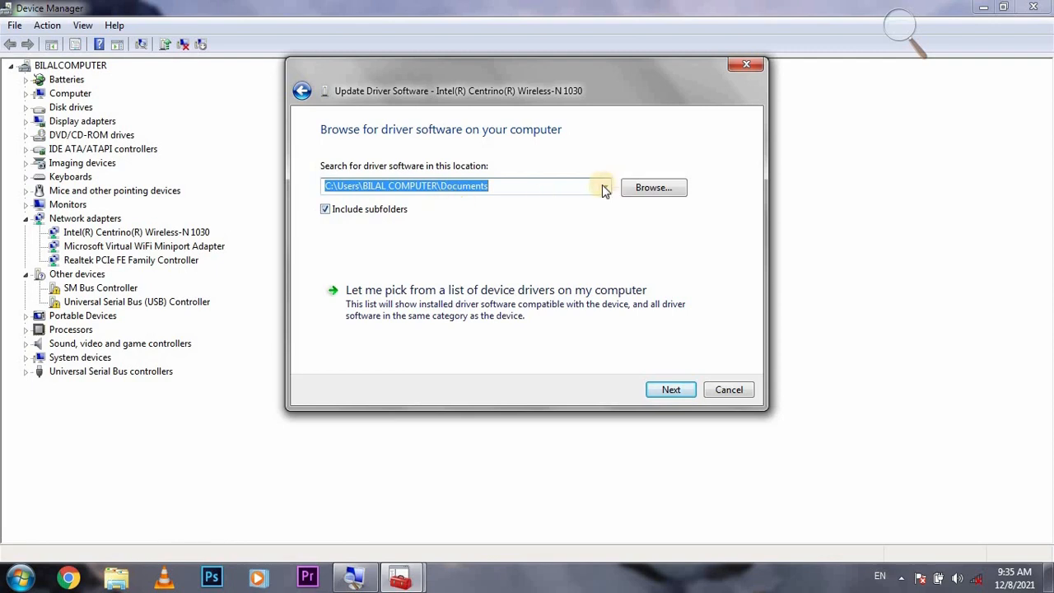
{"action": "left_click", "coordinate": [671, 390]}
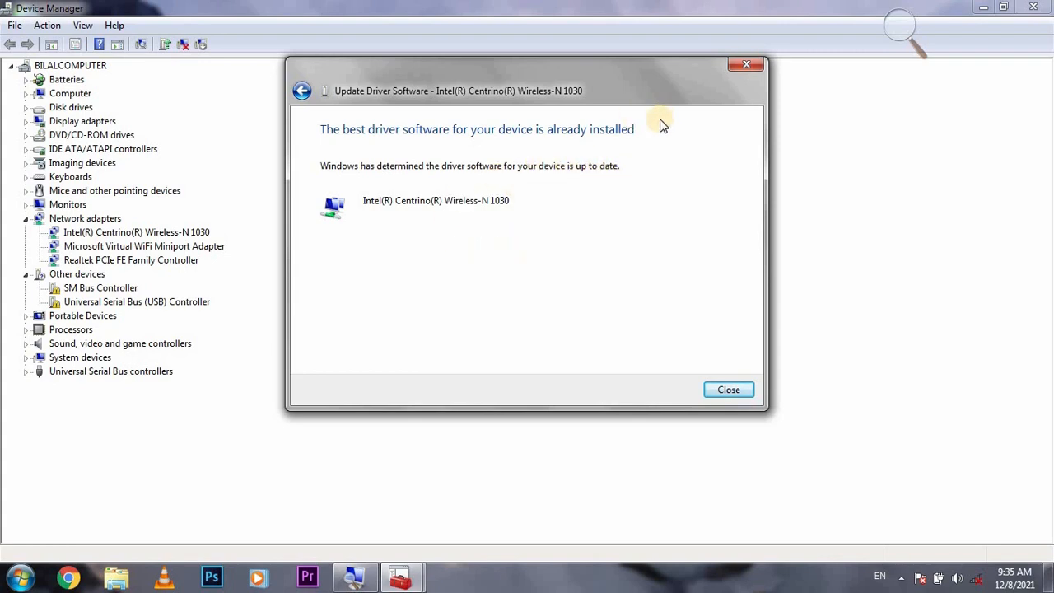
{"action": "left_click", "coordinate": [751, 61]}
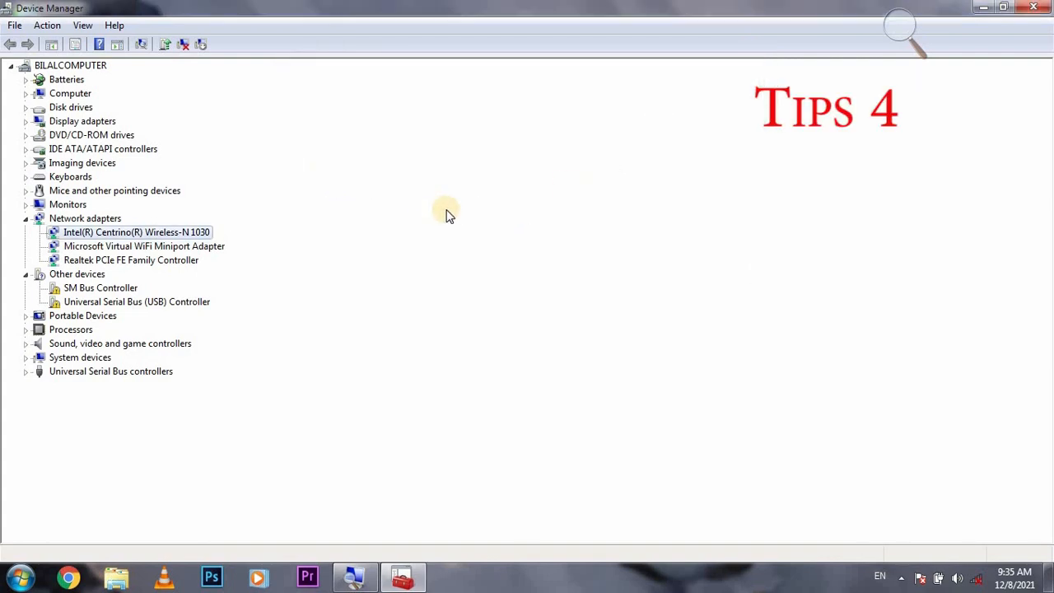
Uninstall the Intel Centrino Wireless-N 1030 adapter, leaving only the Realtek PCIe FE controller.
{"action": "right_click", "coordinate": [183, 236]}
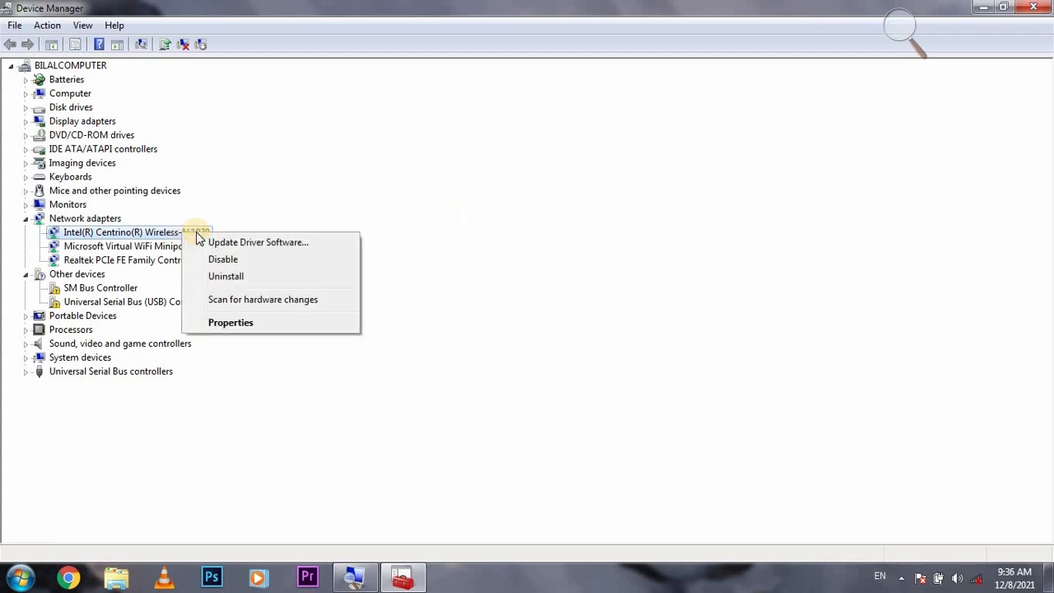
{"action": "left_click", "coordinate": [247, 280]}
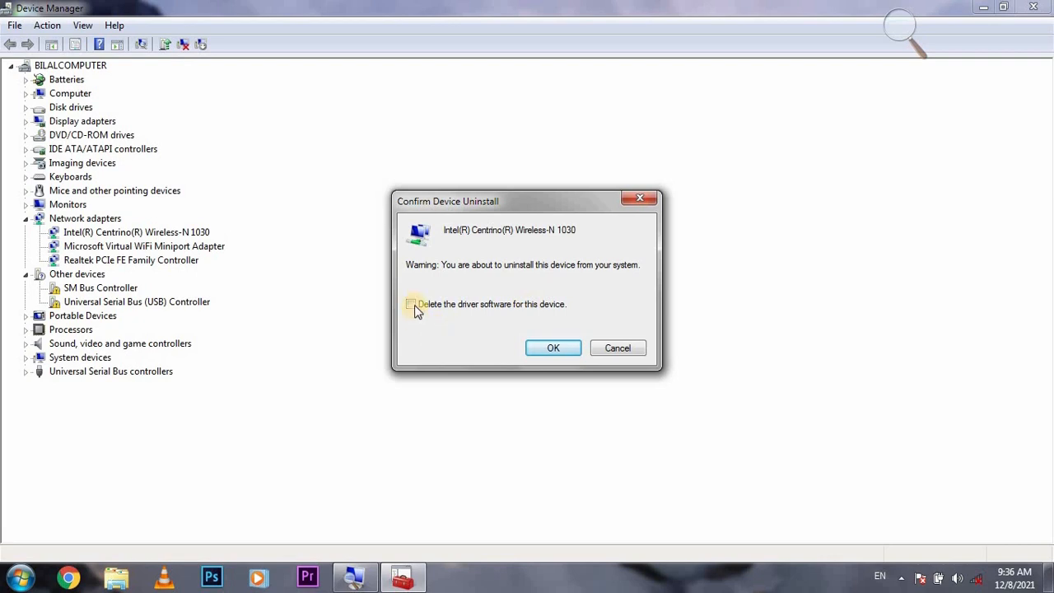
{"action": "left_click", "coordinate": [555, 347]}
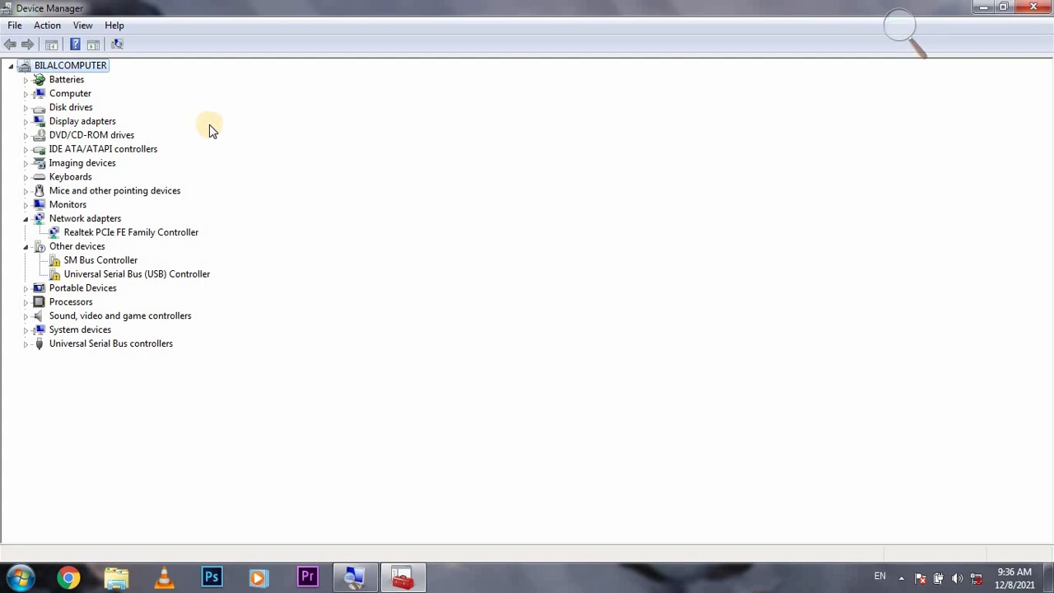
{"action": "left_click", "coordinate": [71, 93]}
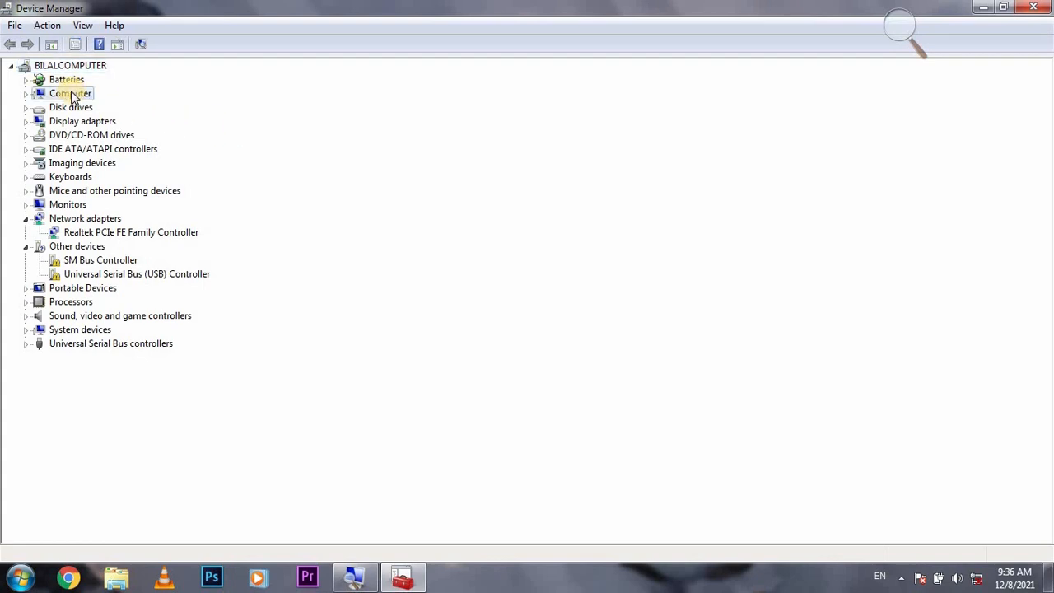
{"action": "left_click", "coordinate": [72, 107]}
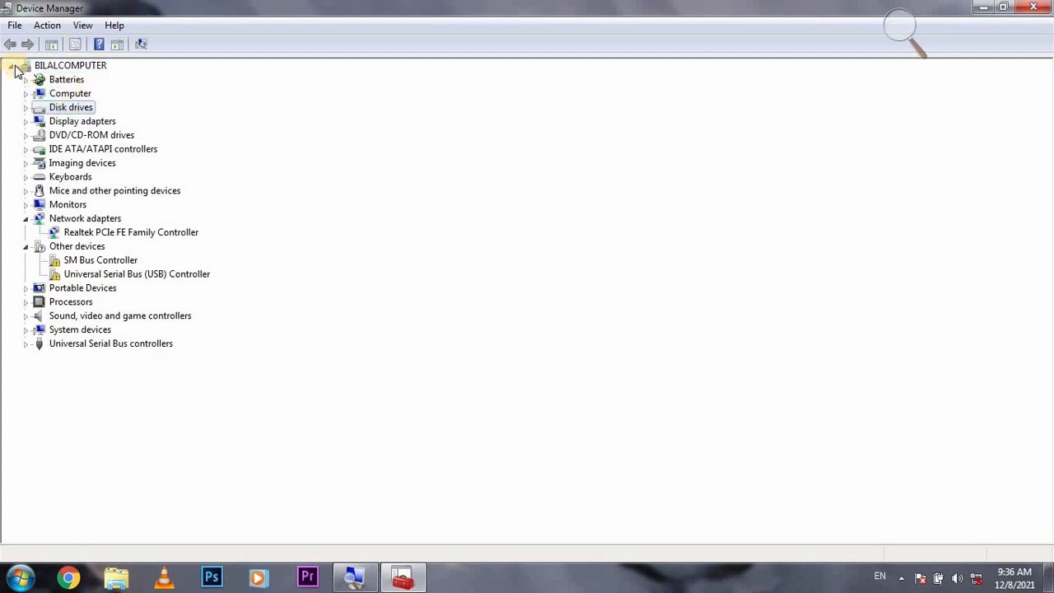
{"action": "left_click", "coordinate": [45, 28]}
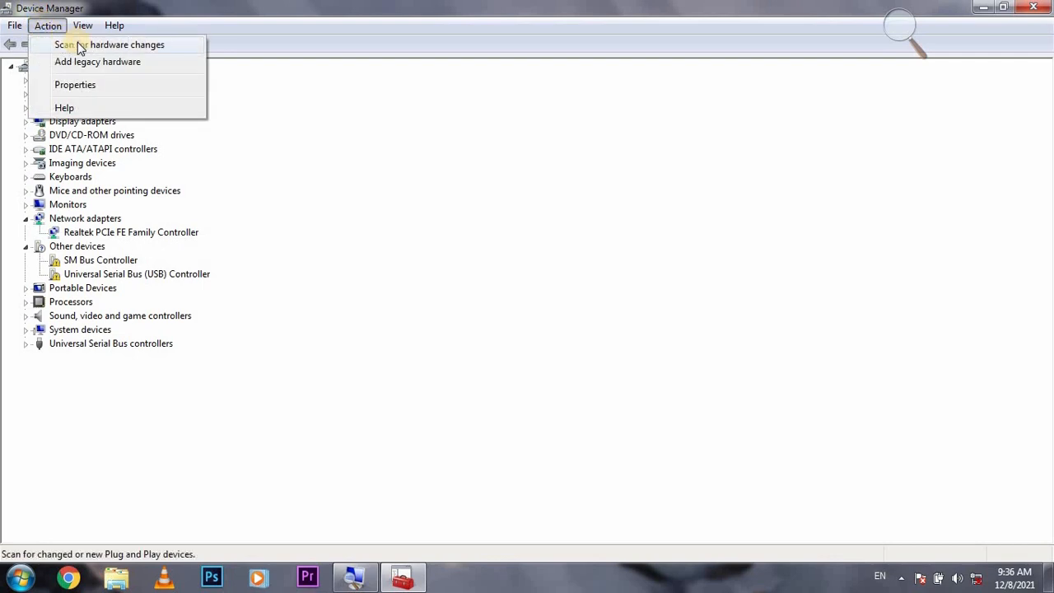
Scan for hardware changes so the Intel Centrino Wireless-N 1030 adapter is reinstalled.
{"action": "left_click", "coordinate": [182, 47]}
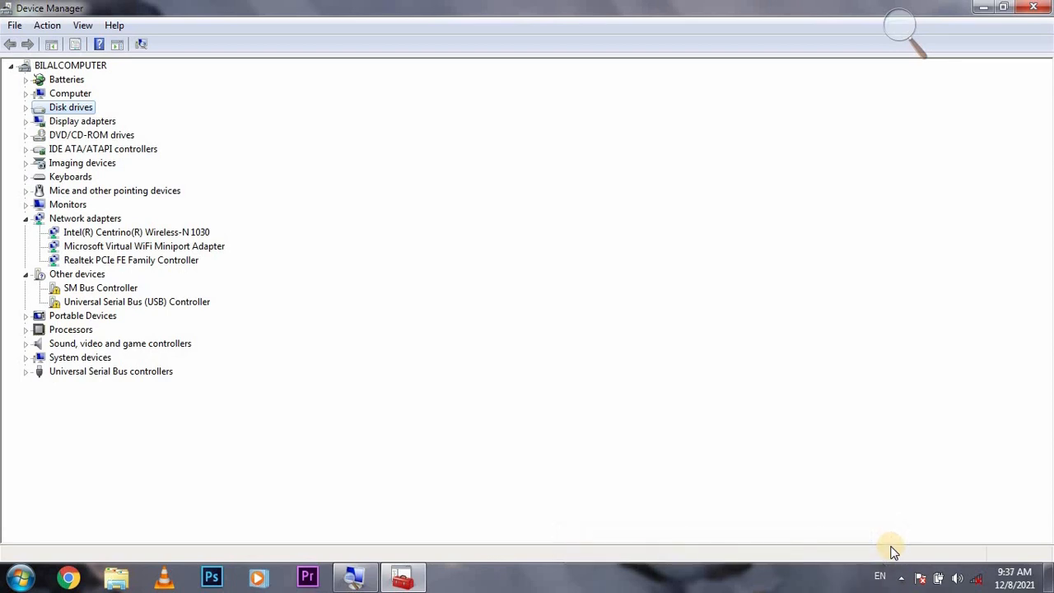
{"action": "left_click", "coordinate": [975, 579]}
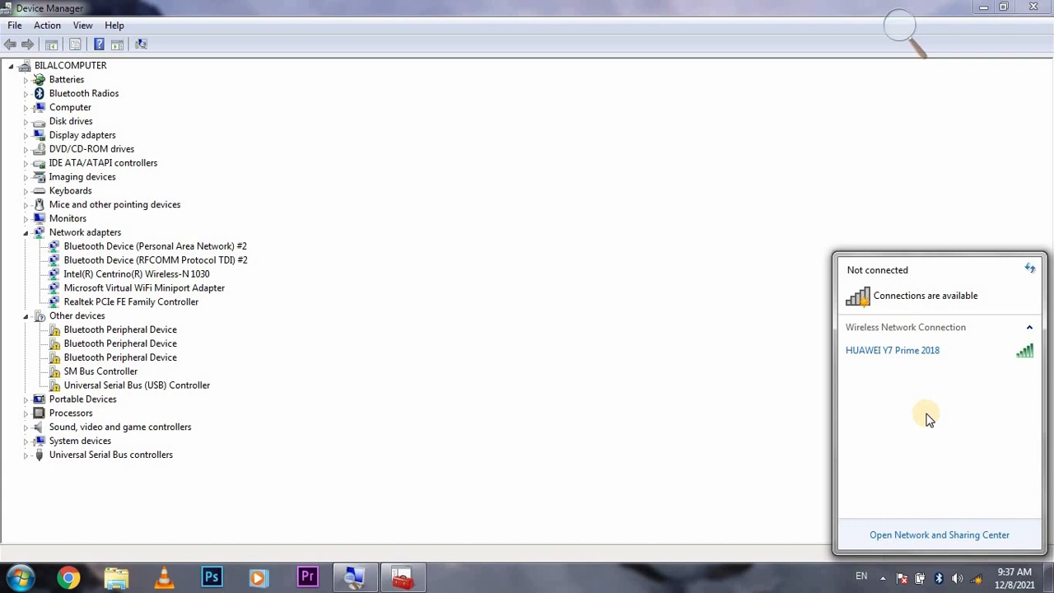
Connect to the HUAWEI Y7 Prime 2018 Wi-Fi network by entering its security key.
{"action": "left_click", "coordinate": [741, 393]}
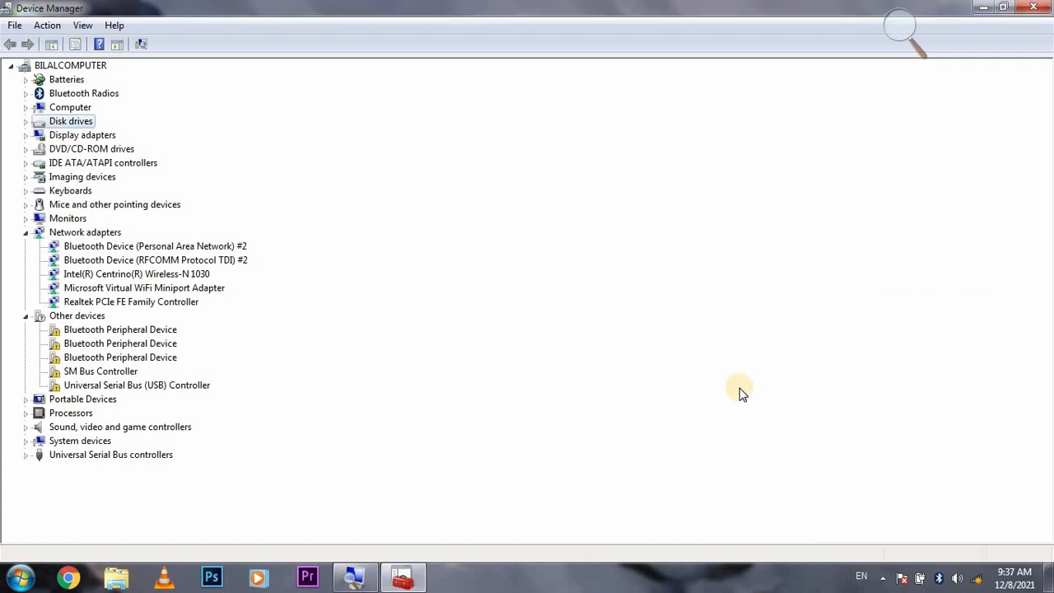
{"action": "left_click", "coordinate": [975, 579]}
{"action": "left_click", "coordinate": [1008, 345]}
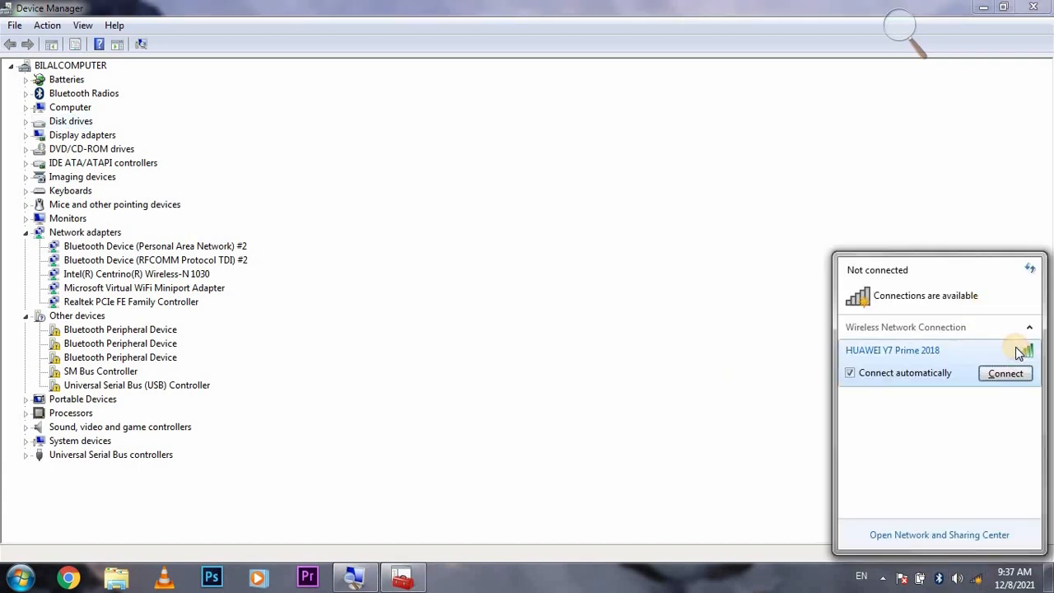
{"action": "left_click", "coordinate": [1004, 372]}
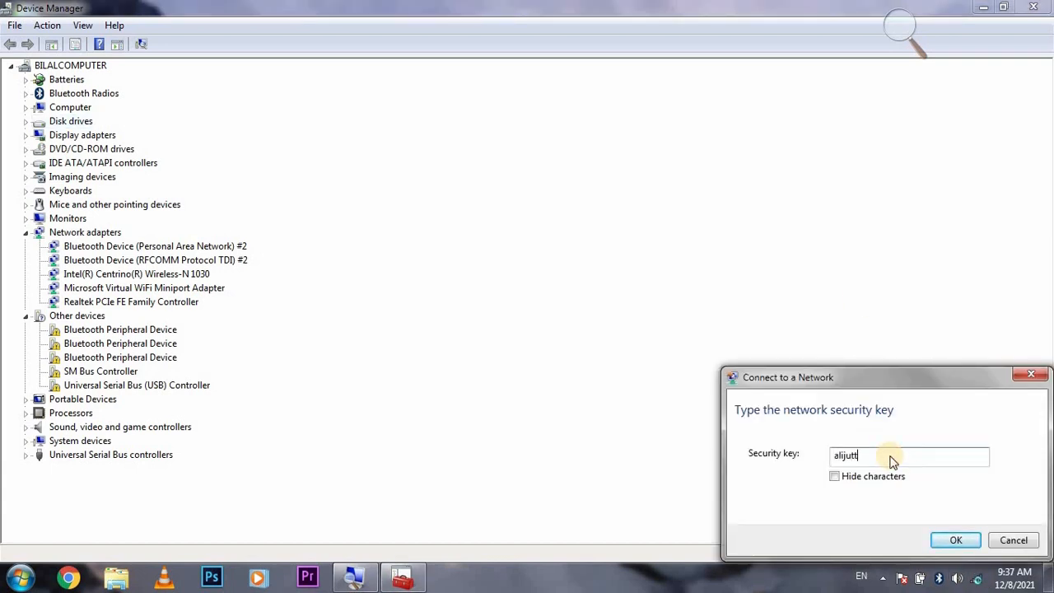
{"action": "left_click", "coordinate": [833, 477]}
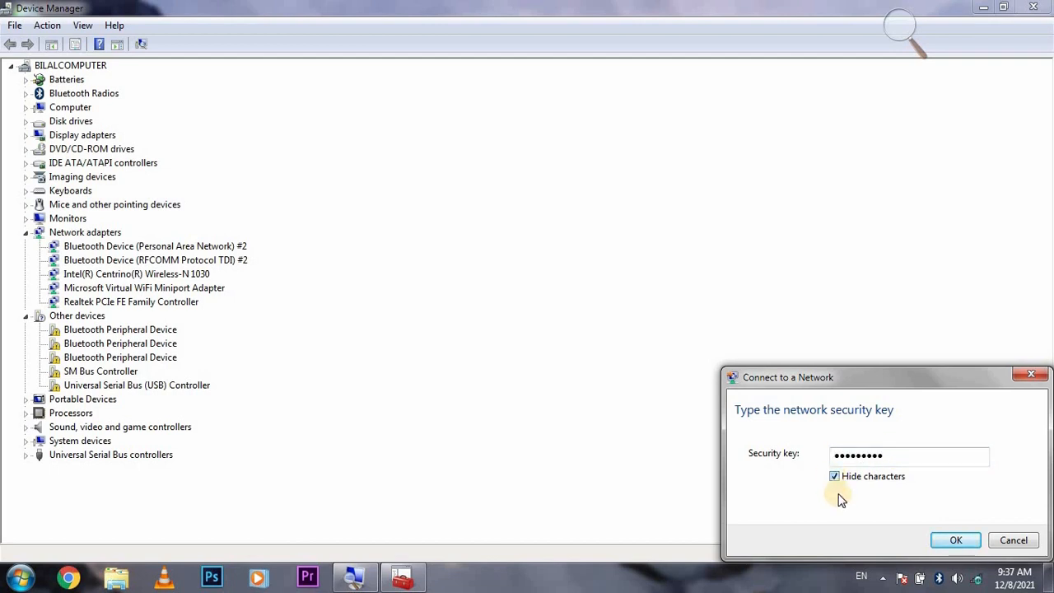
{"action": "left_click", "coordinate": [907, 455]}
{"action": "left_click", "coordinate": [961, 545]}
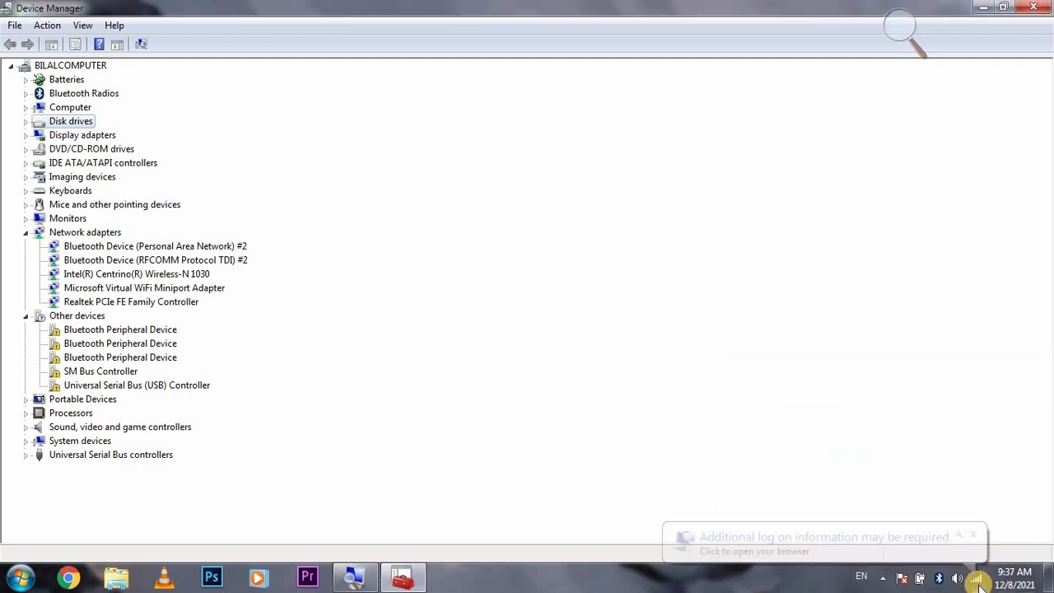
{"action": "left_click", "coordinate": [972, 535]}
{"action": "left_click", "coordinate": [975, 578]}
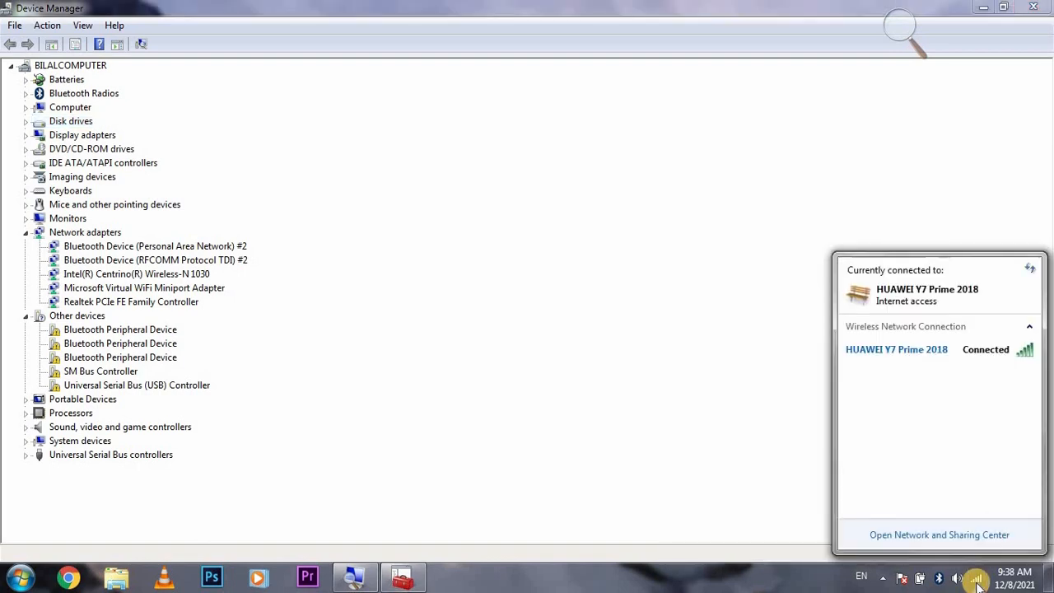